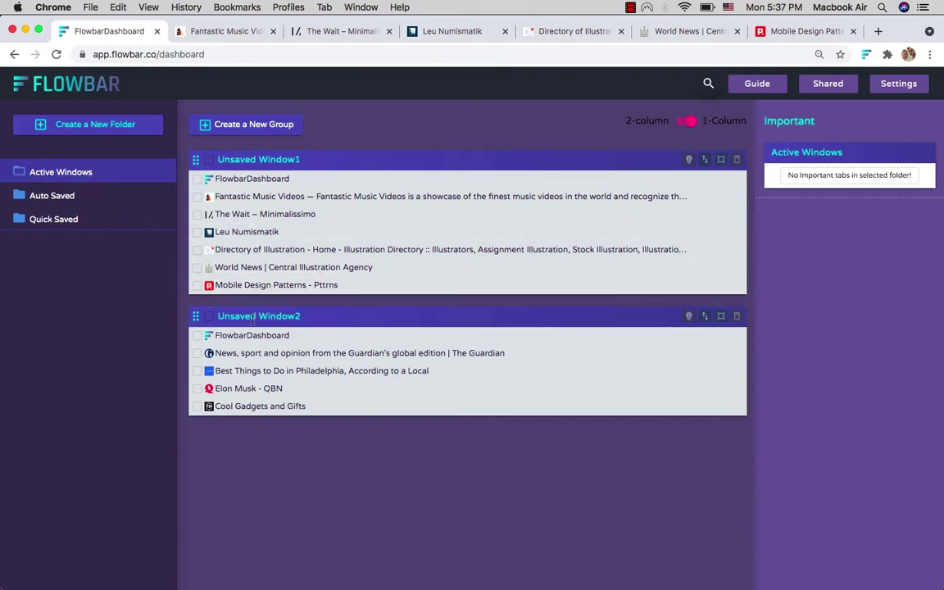
# Rename the Unsaved Window2 group as Main
pyautogui.moveTo(307, 316); pyautogui.dragTo(220, 315)
pyautogui.write('Main')
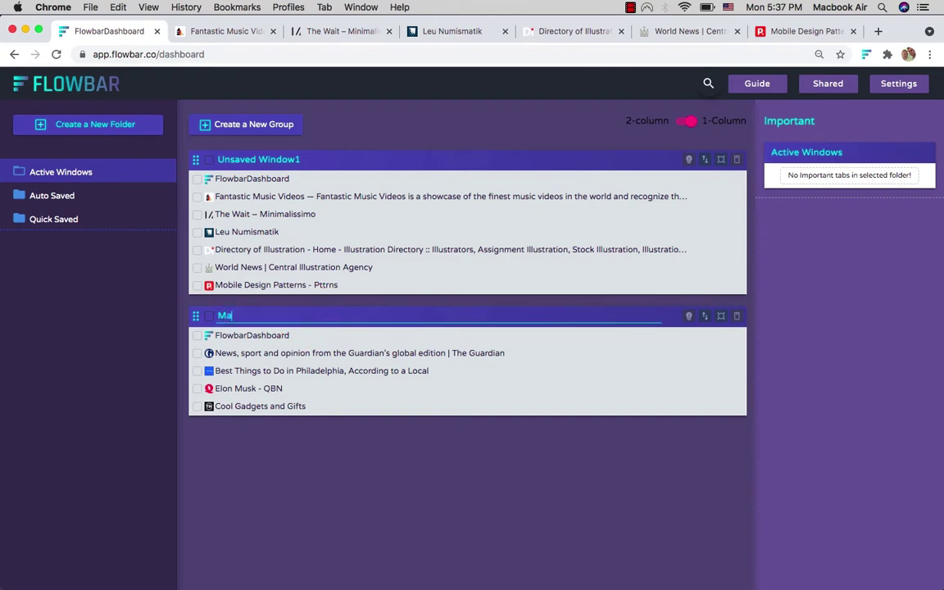
pyautogui.click(385, 316)
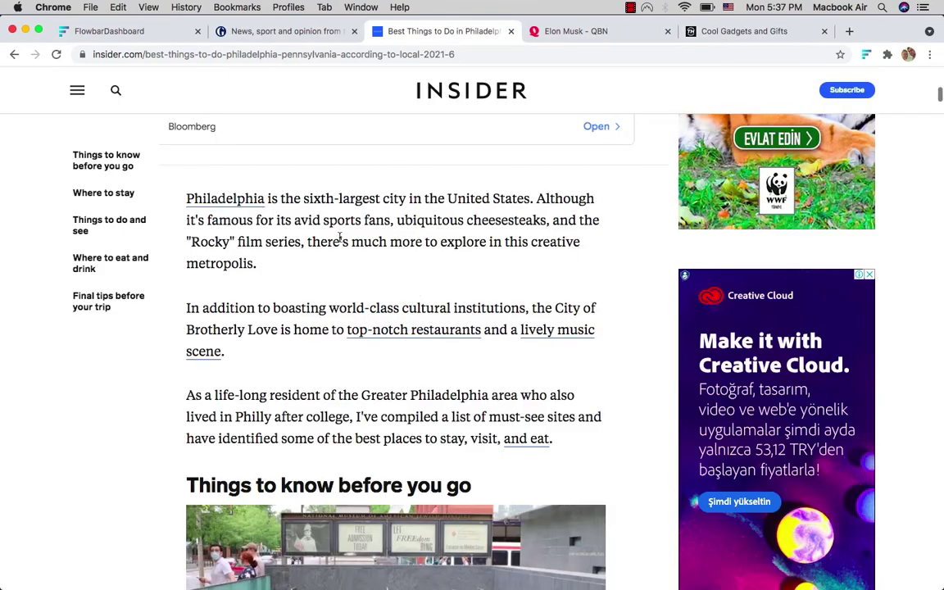
# Return to the dashboard window and move The Guardian and Elon Musk - QBN tabs from Main into Unsaved Window1
pyautogui.hotkey('ctrl', 'Up')
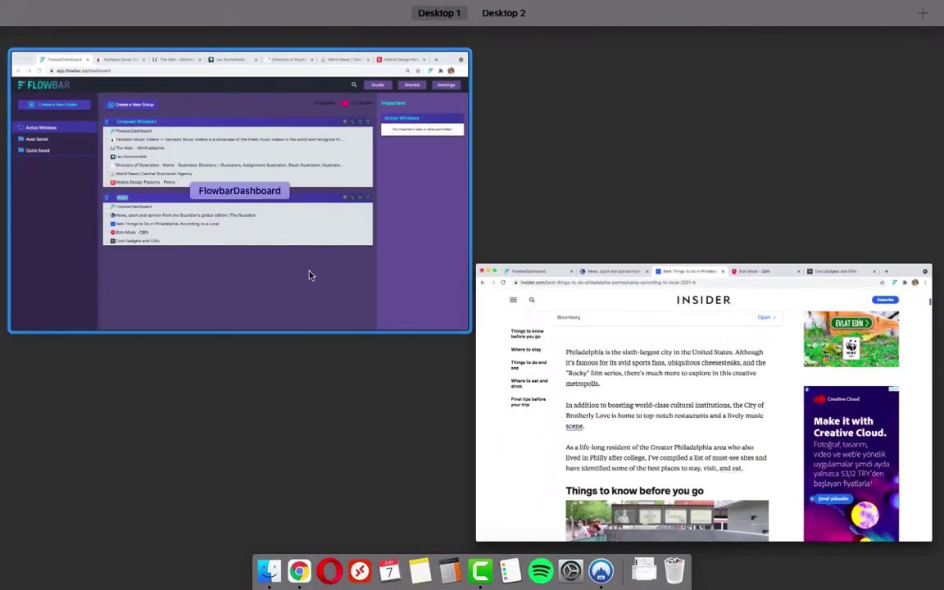
pyautogui.click(253, 304)
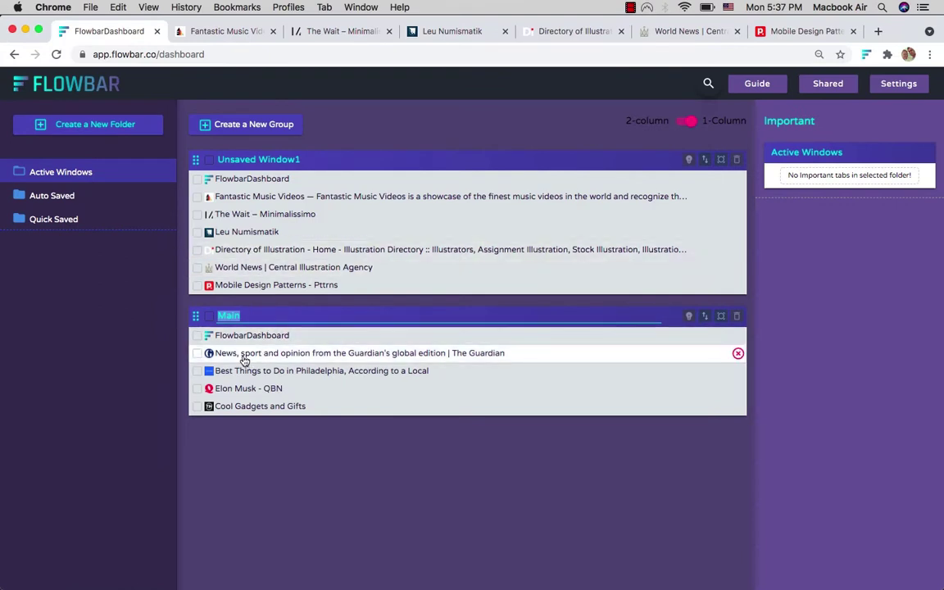
pyautogui.moveTo(243, 360); pyautogui.dragTo(250, 249)
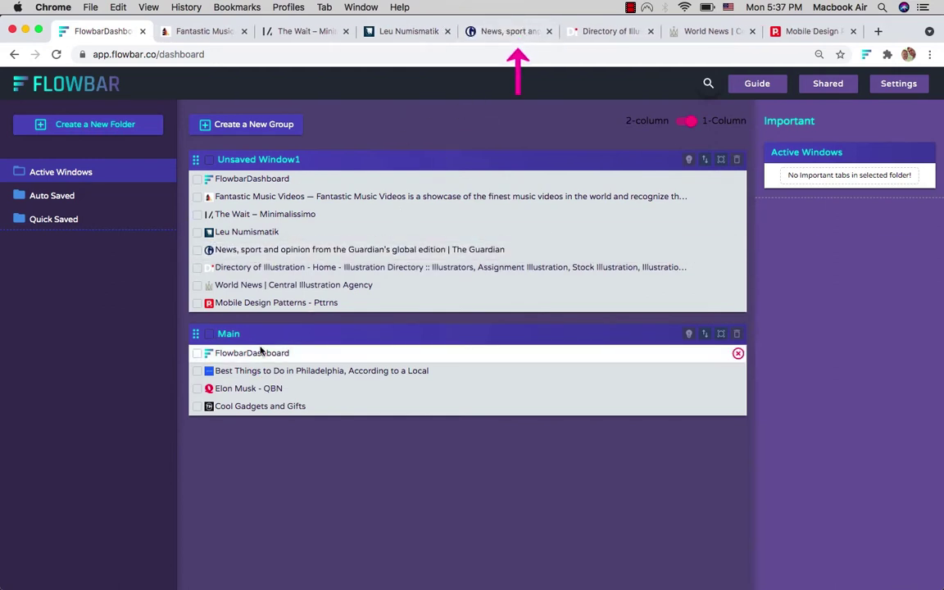
pyautogui.moveTo(250, 395); pyautogui.dragTo(262, 276)
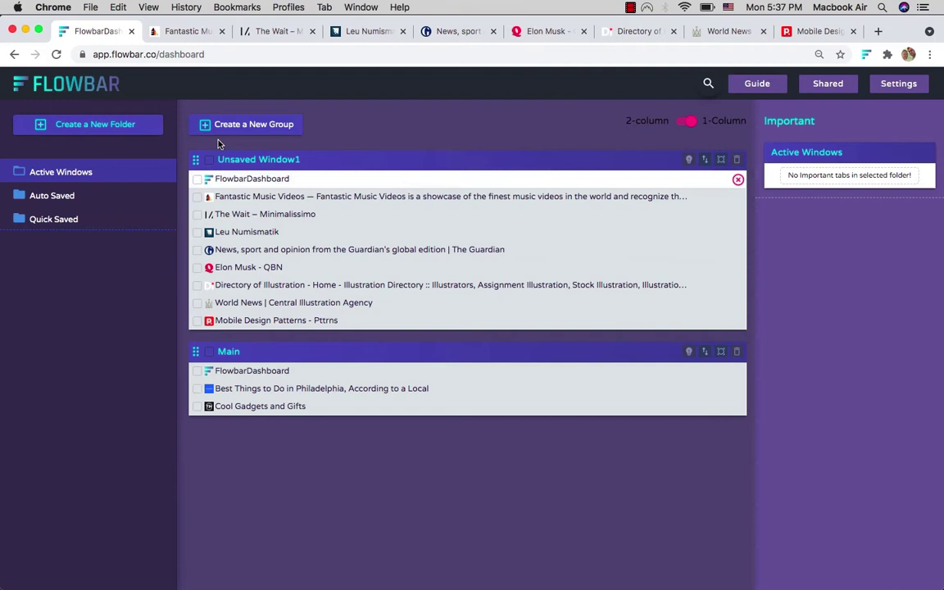
# Create a root folder named New Folder and open it
pyautogui.click(114, 127)
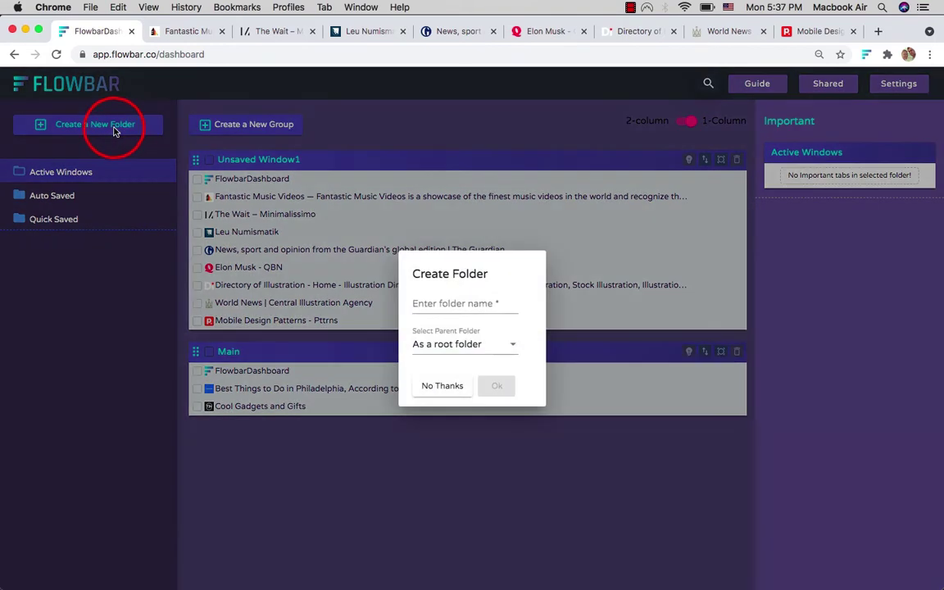
pyautogui.click(454, 302)
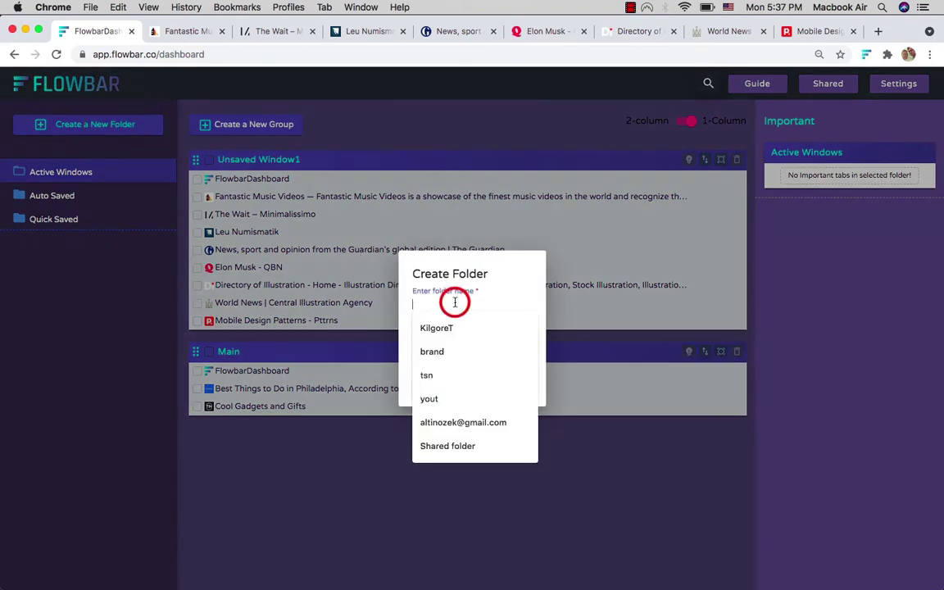
pyautogui.write('New Folder')
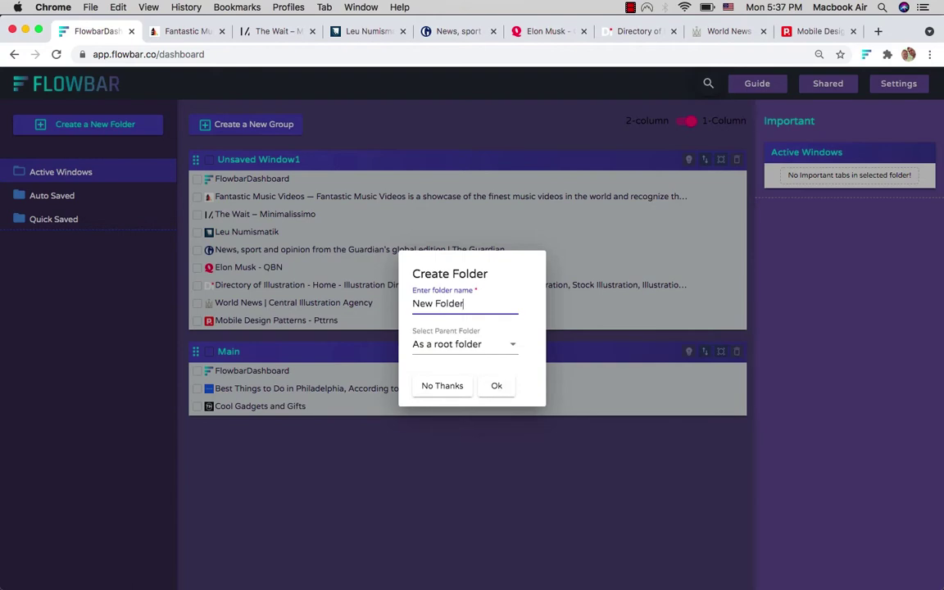
pyautogui.click(502, 385)
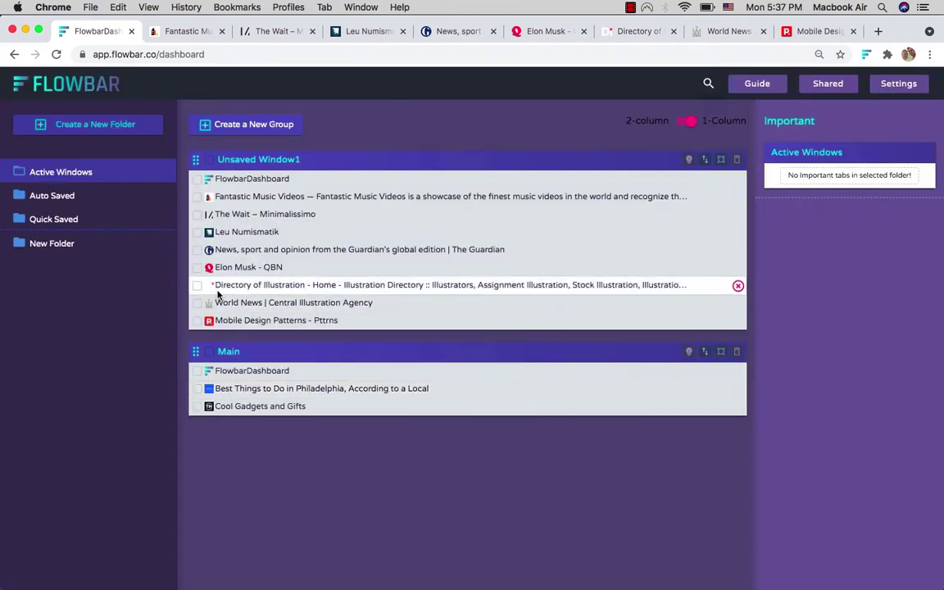
pyautogui.click(56, 245)
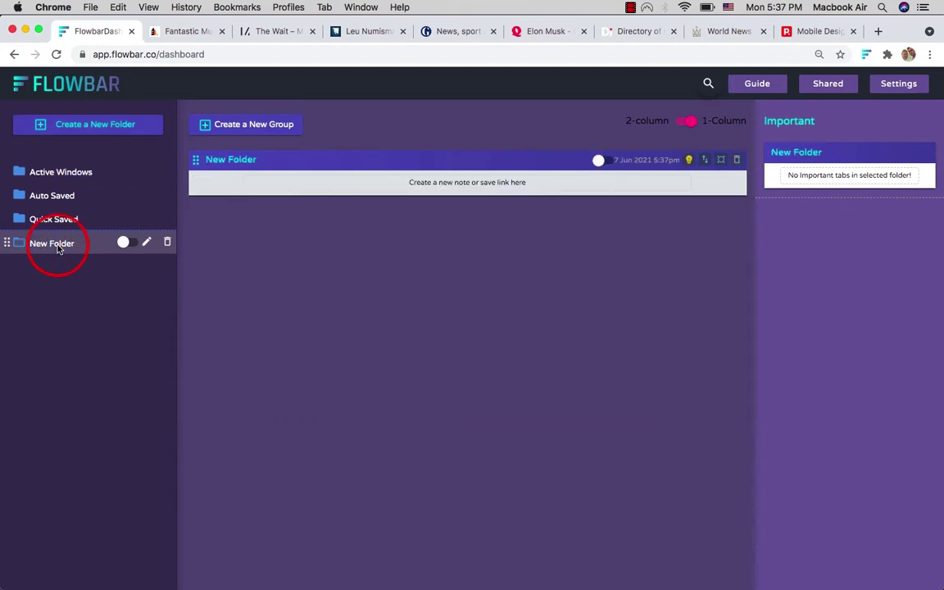
# Save the Directory of Illustration, World News and Mobile Design Patterns tabs from Active Windows into New Folder, and check the folder
pyautogui.click(78, 171)
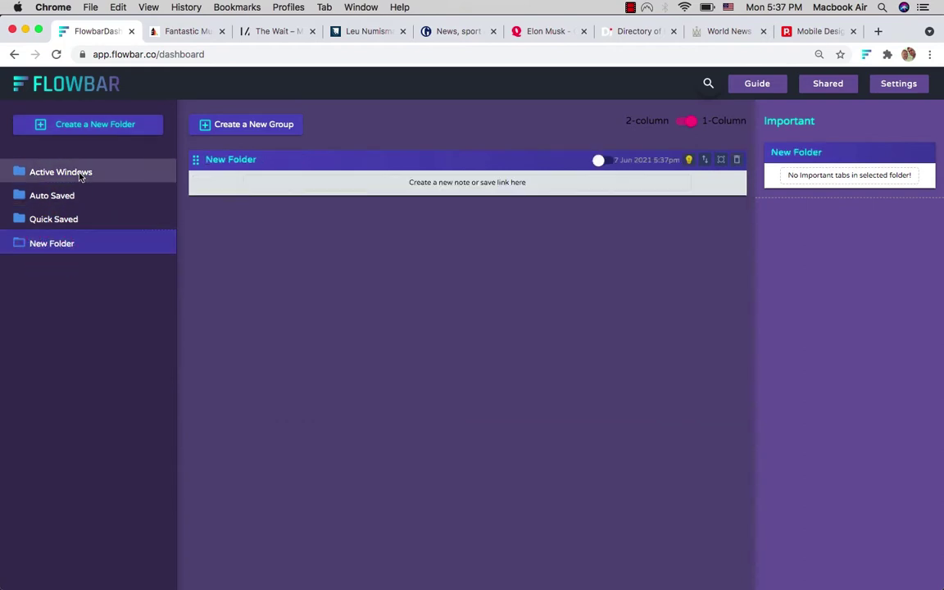
pyautogui.moveTo(276, 287); pyautogui.dragTo(108, 246)
pyautogui.moveTo(234, 302); pyautogui.dragTo(70, 246)
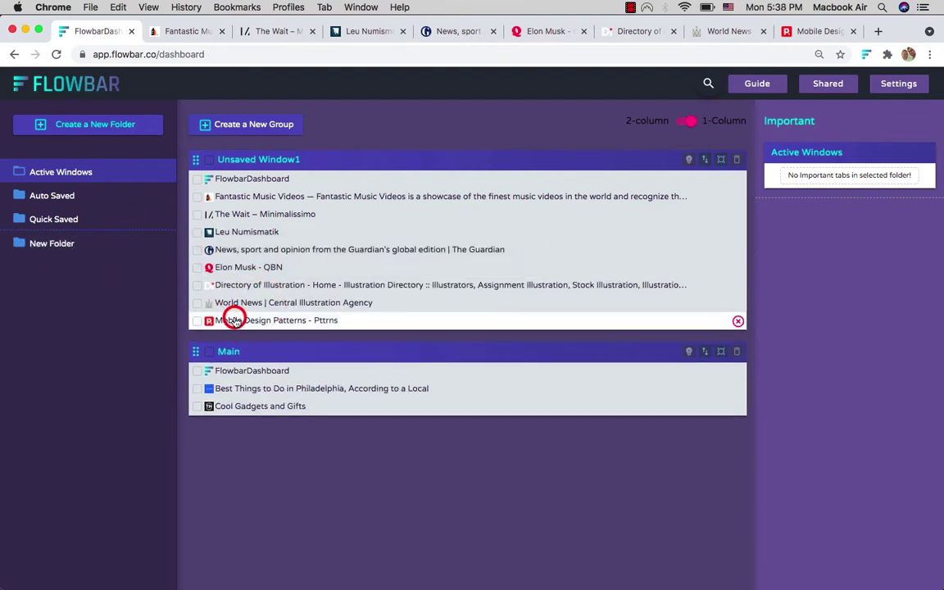
pyautogui.moveTo(231, 320); pyautogui.dragTo(65, 246)
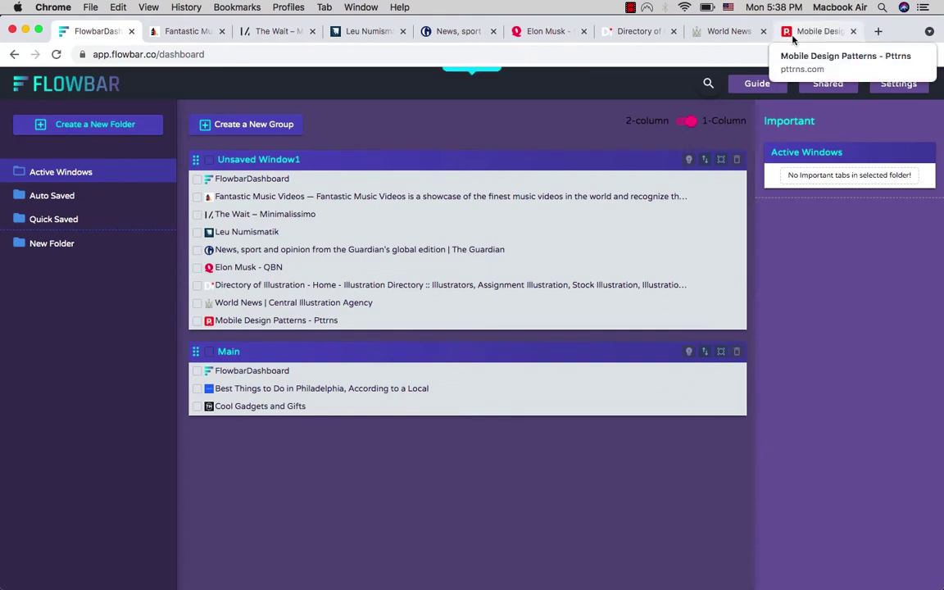
pyautogui.click(71, 244)
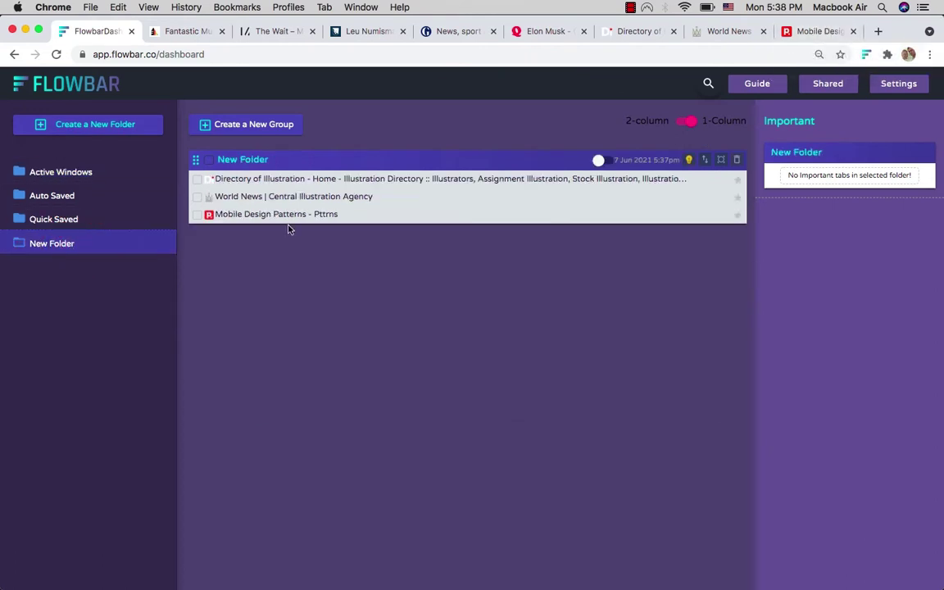
# Save the Best Things to Do in Philadelphia and Cool Gadgets and Gifts tabs from Main together into New Folder, and reopen that folder
pyautogui.click(66, 173)
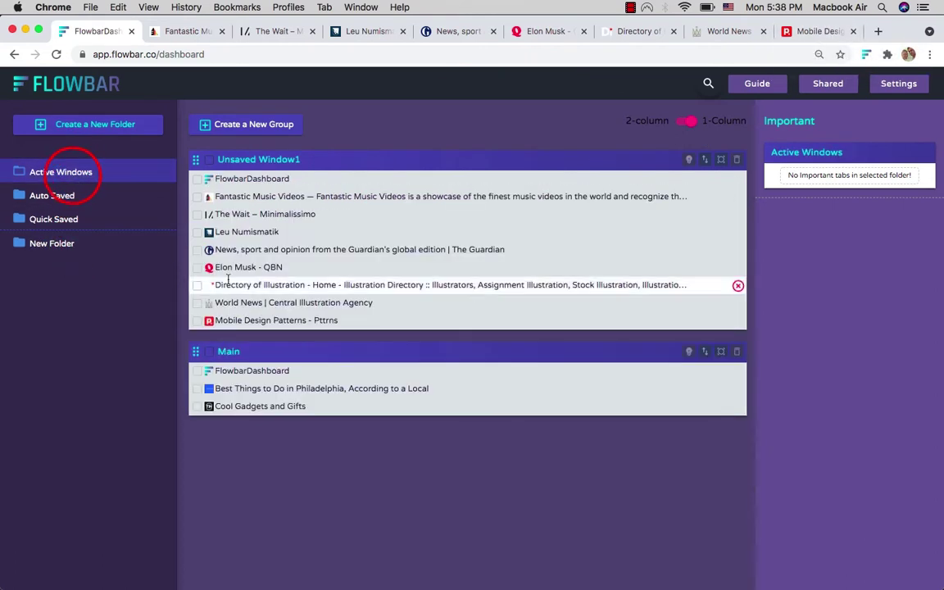
pyautogui.click(197, 389)
pyautogui.click(198, 407)
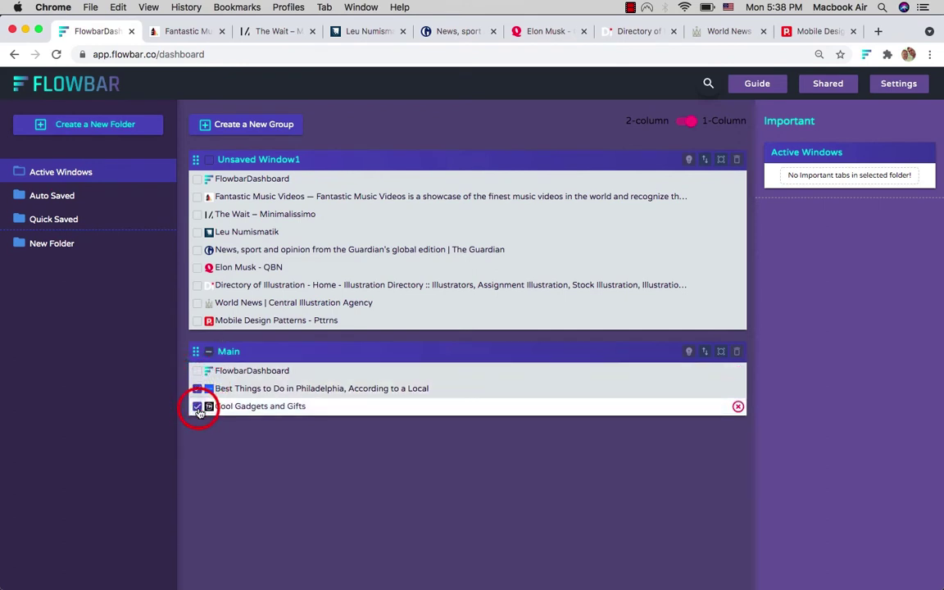
pyautogui.click(704, 353)
pyautogui.click(479, 327)
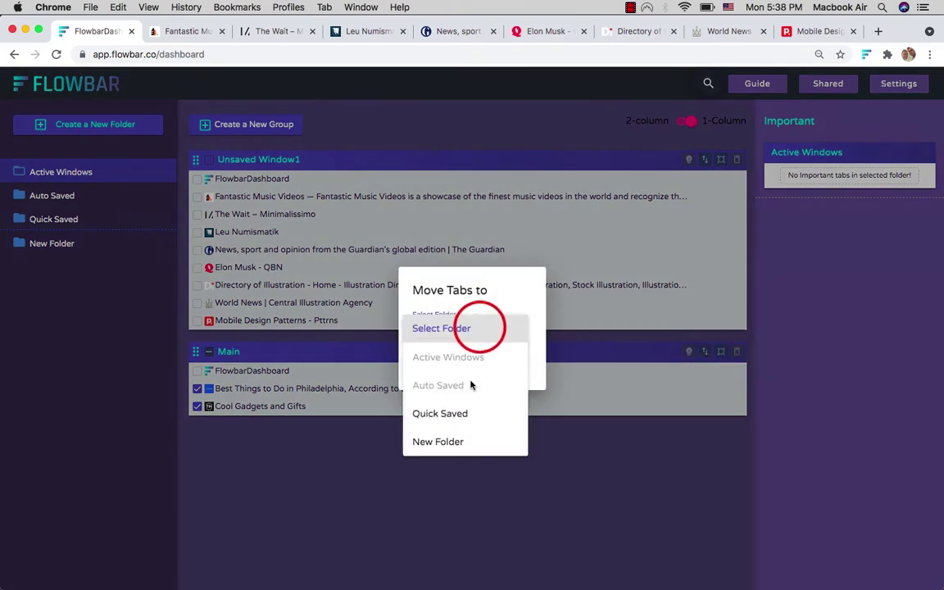
pyautogui.click(457, 441)
pyautogui.click(505, 369)
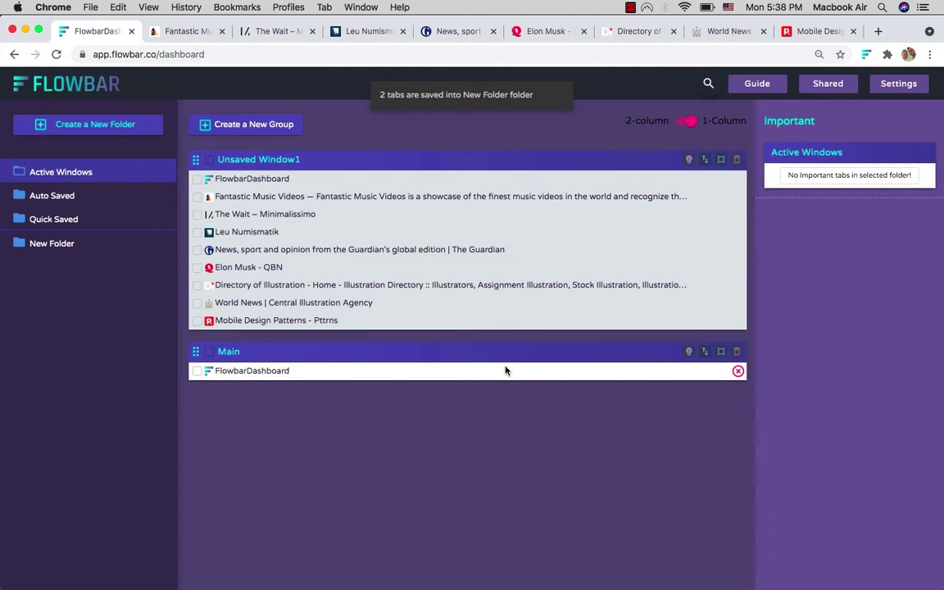
pyautogui.click(66, 244)
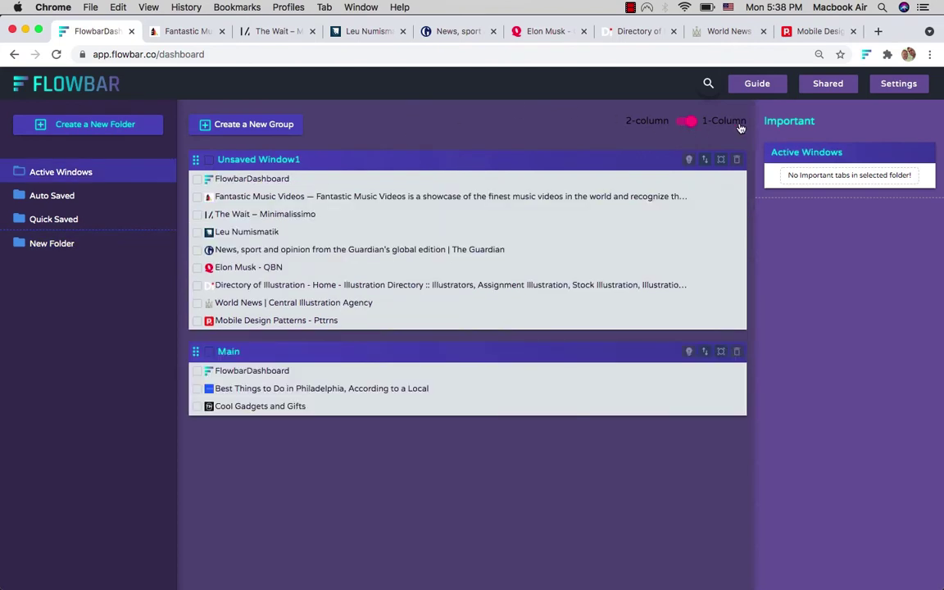
# Quick-save all tabs of the current window with the Flowbar extension and open the Quick Saved folder
pyautogui.click(867, 55)
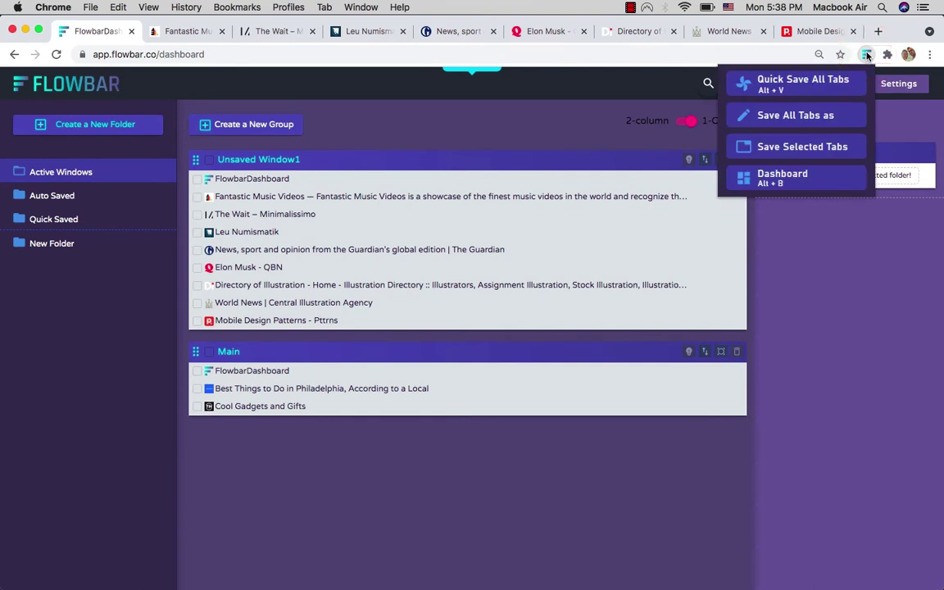
pyautogui.click(824, 85)
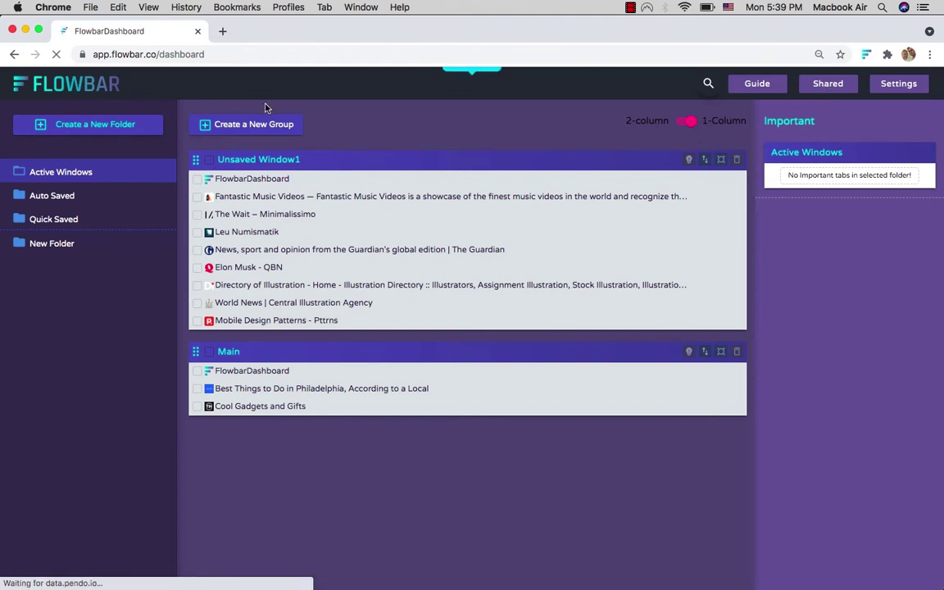
pyautogui.click(58, 221)
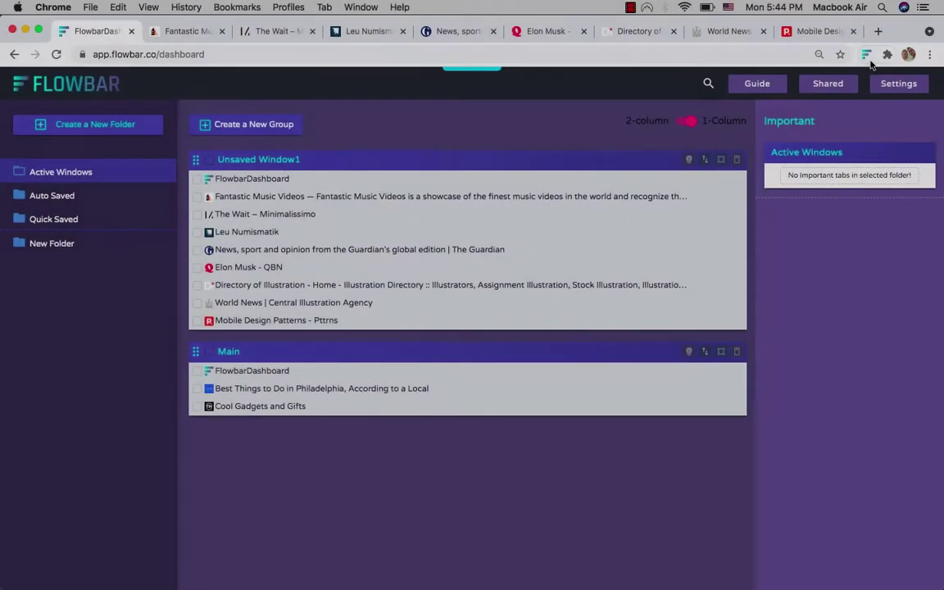
pyautogui.click(866, 55)
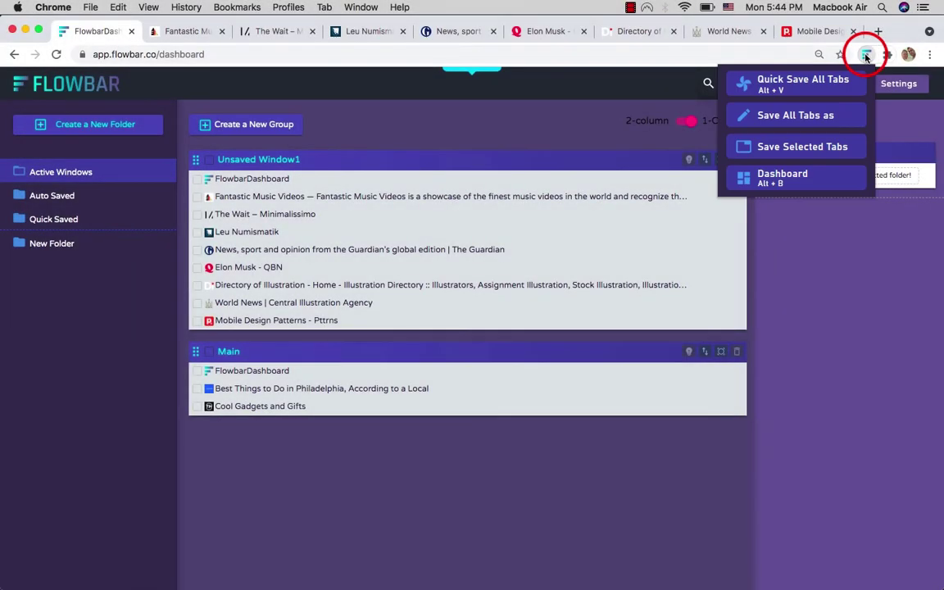
pyautogui.click(810, 118)
pyautogui.click(777, 109)
# Select the browser tabs from Leu Numismatik through Directory of Illustration, save them with the extension to the existing New Folder, and open that folder
pyautogui.click(371, 33)
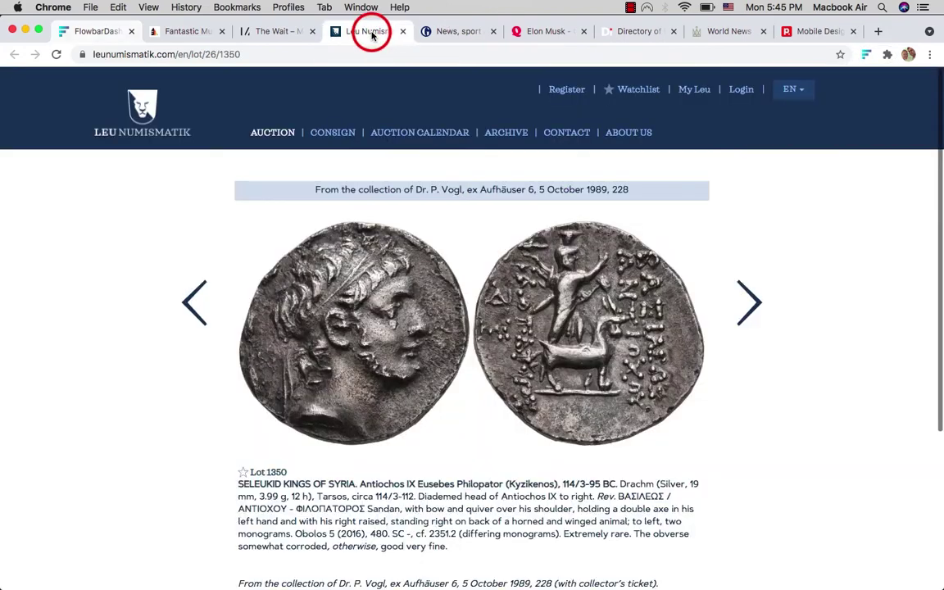
pyautogui.click(452, 33)
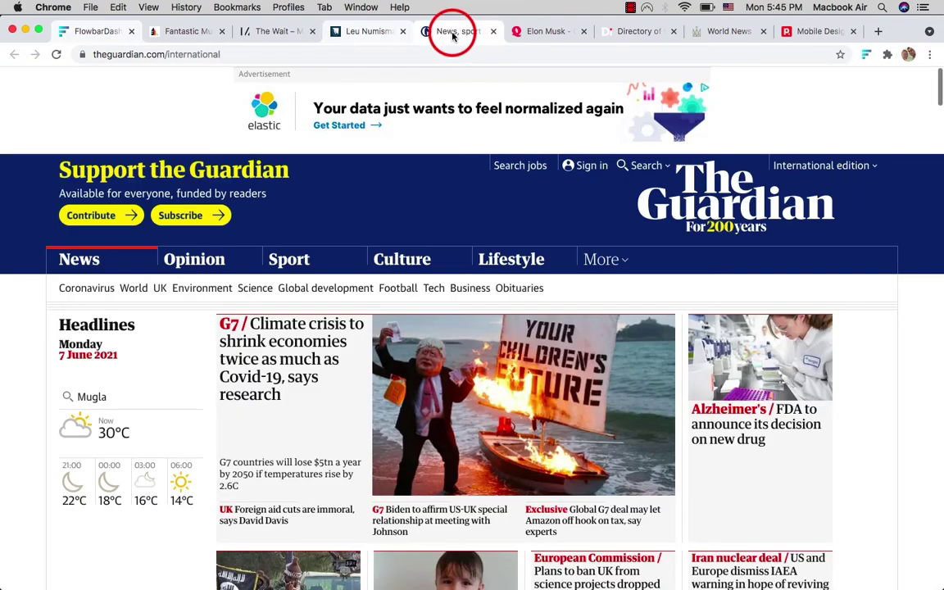
pyautogui.click(533, 32)
pyautogui.click(612, 36)
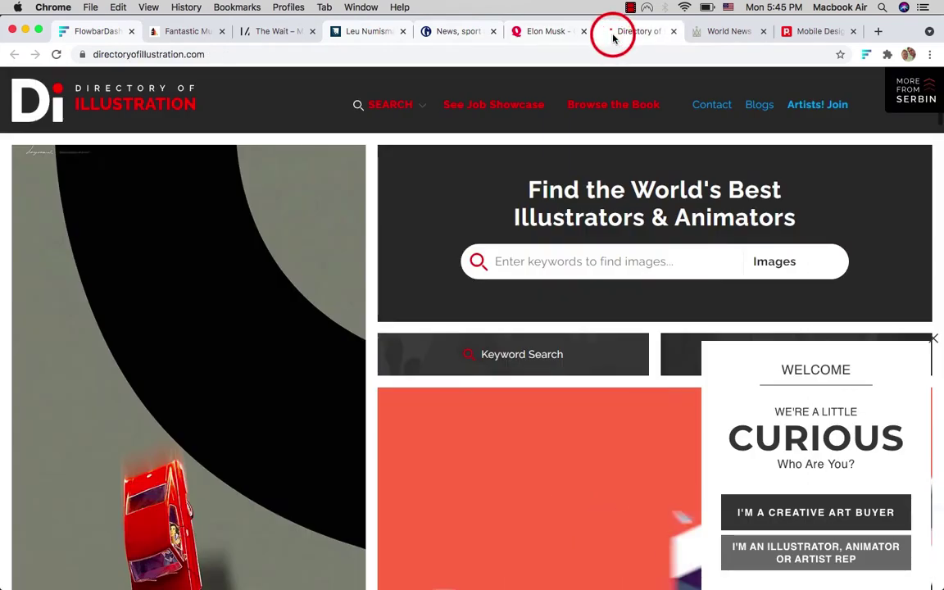
pyautogui.click(865, 55)
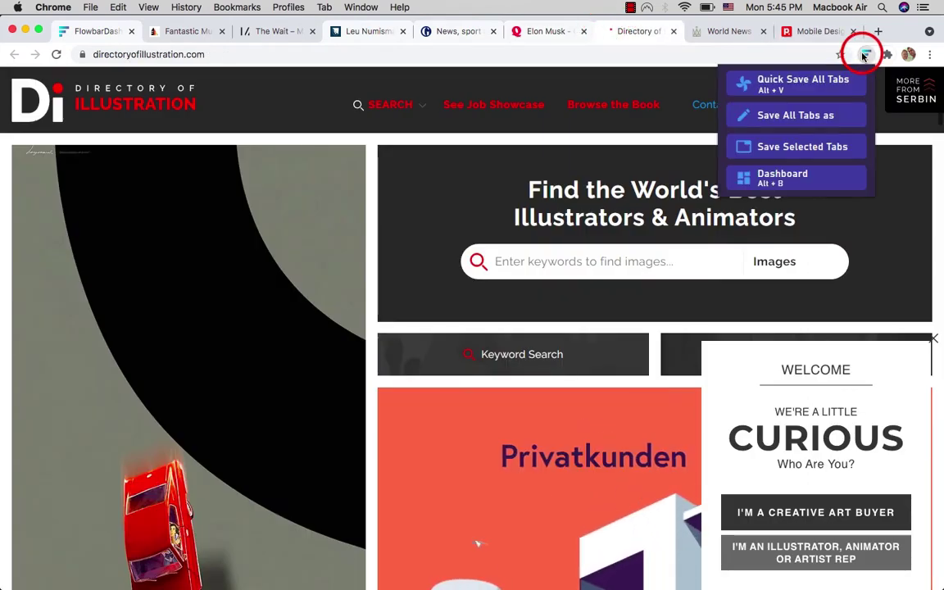
pyautogui.click(762, 141)
pyautogui.click(729, 110)
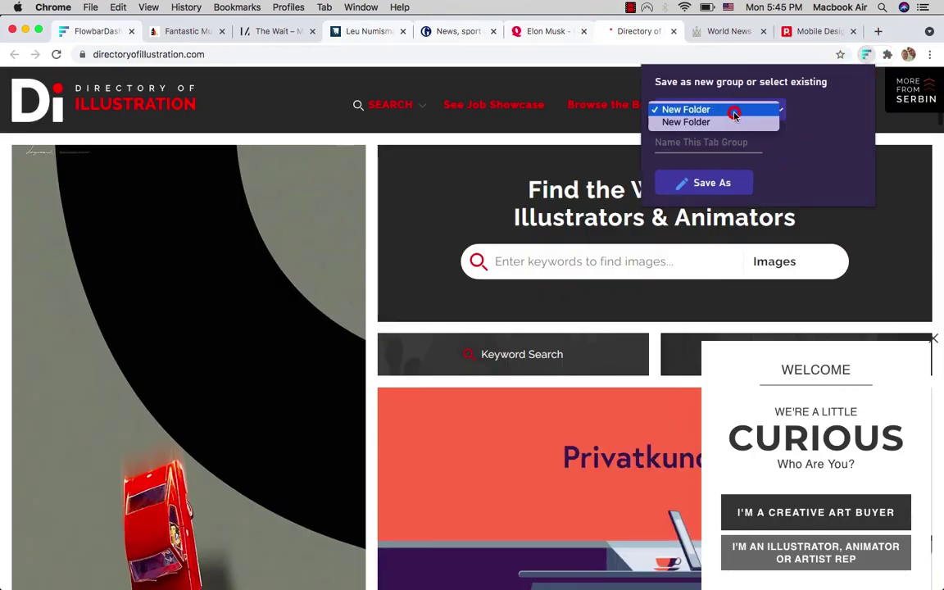
pyautogui.click(718, 122)
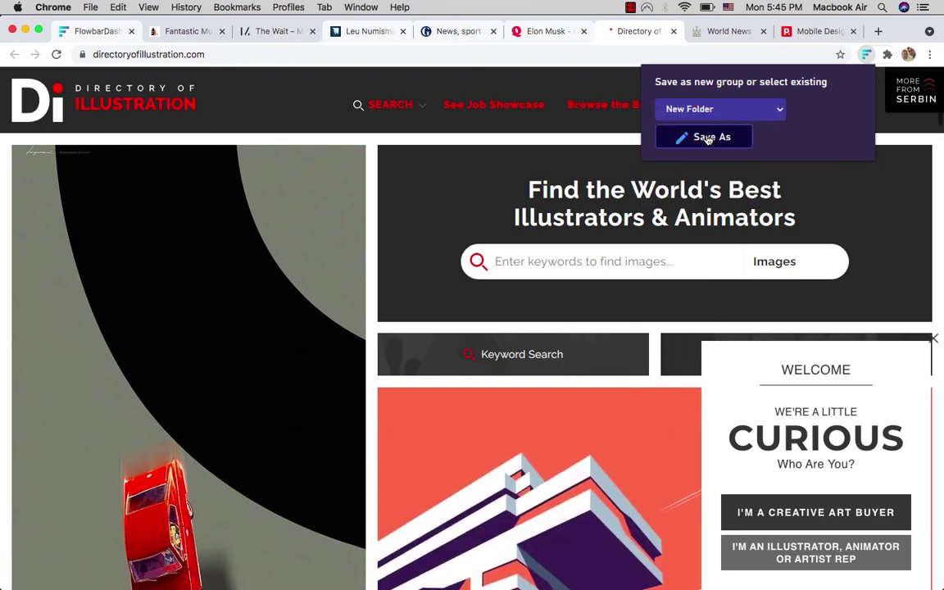
pyautogui.click(706, 138)
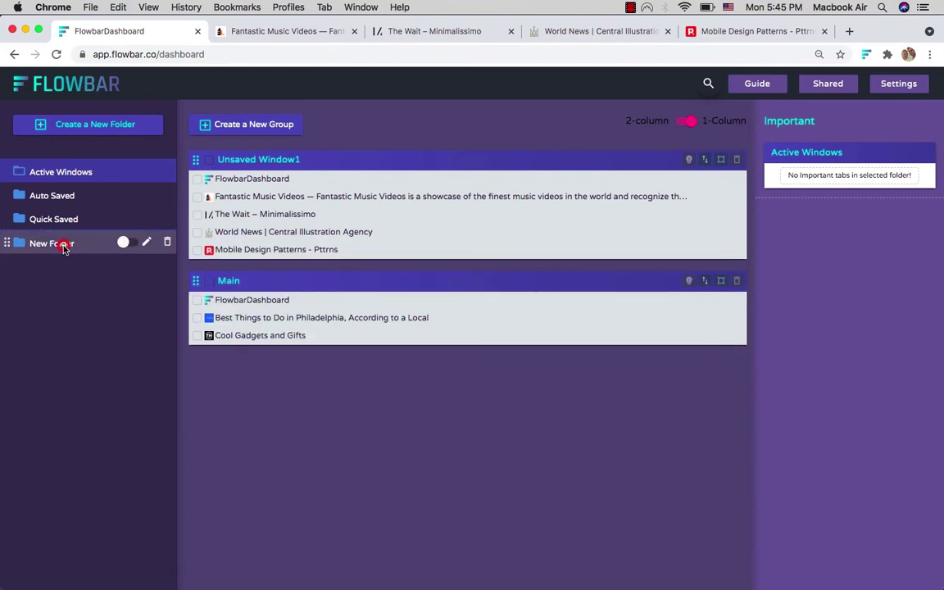
pyautogui.click(64, 245)
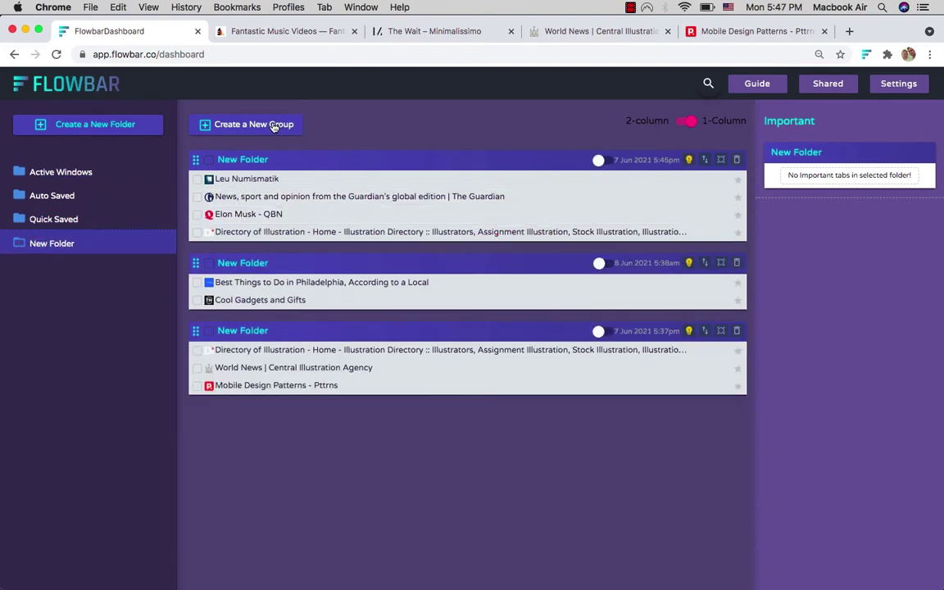
# Create a new group in New Folder and name it News
pyautogui.click(272, 127)
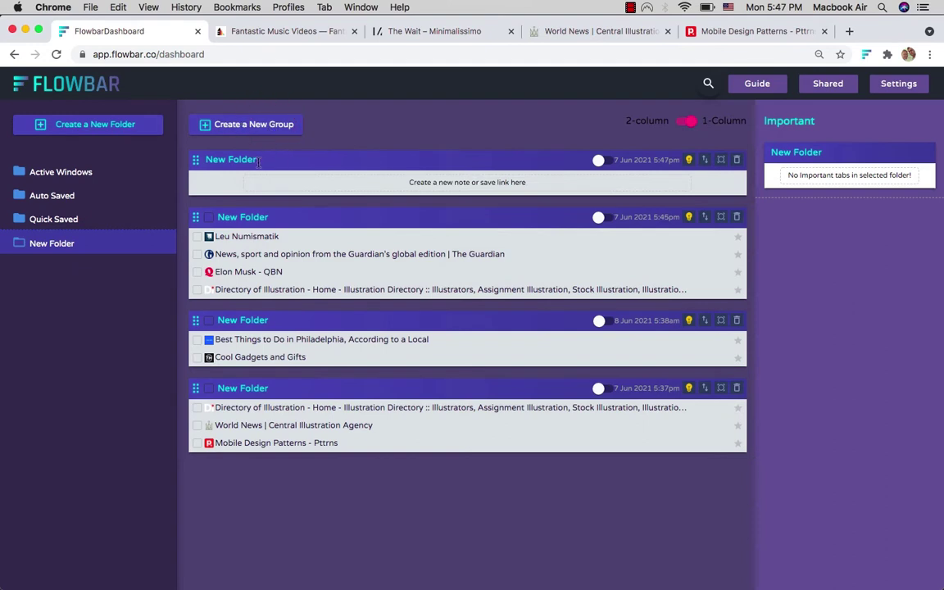
pyautogui.click(259, 162)
pyautogui.press('BackSpace')
pyautogui.press('BackSpace')
pyautogui.press('BackSpace')
pyautogui.press('BackSpace')
pyautogui.press('BackSpace')
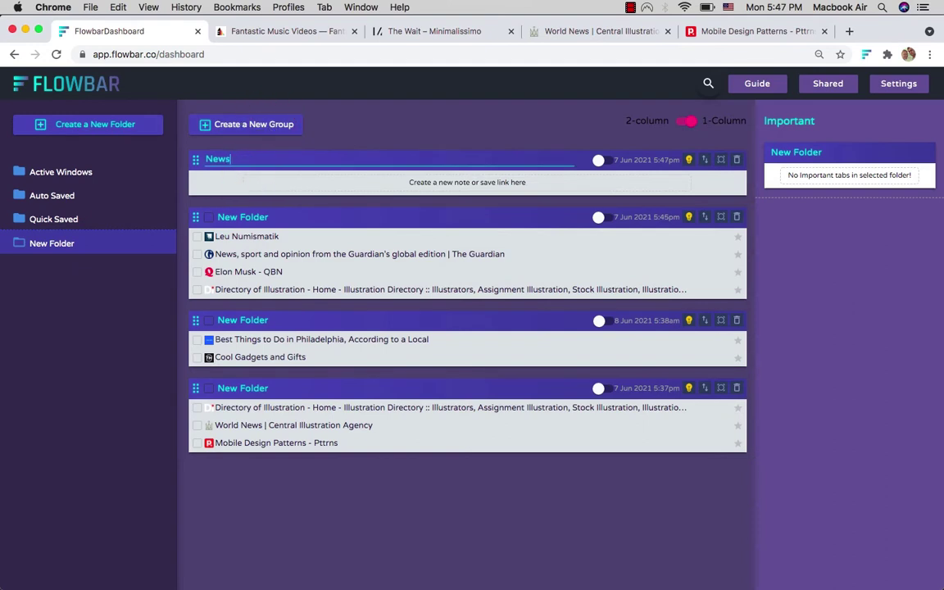
pyautogui.click(401, 134)
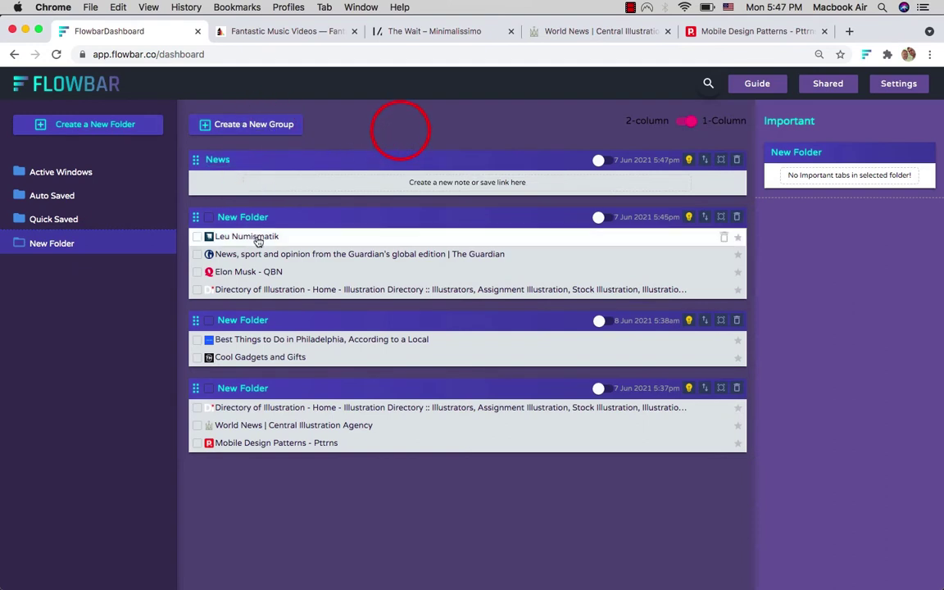
# Move the Guardian news tab and the Best Things to Do in Philadelphia tab into the News group
pyautogui.moveTo(243, 262); pyautogui.dragTo(254, 189)
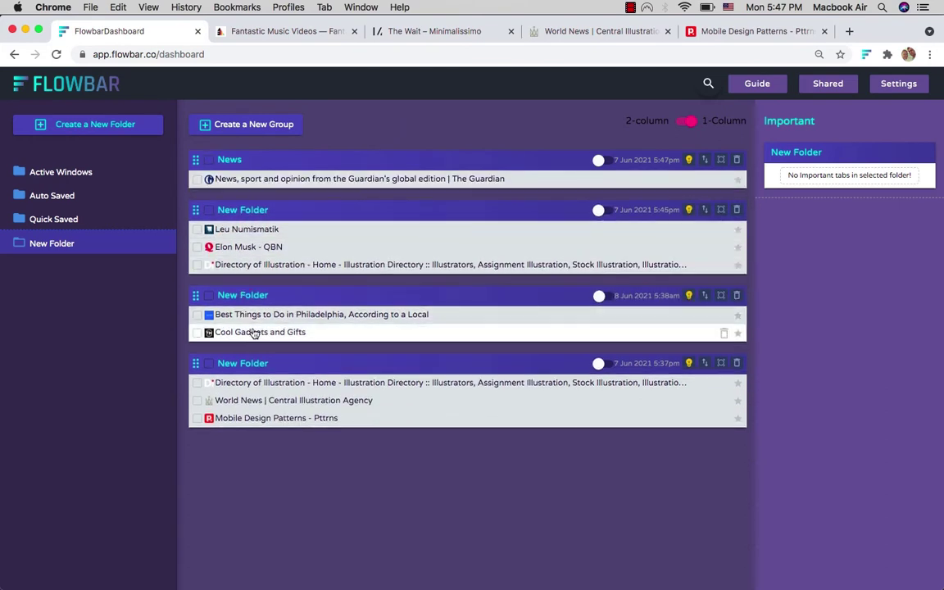
pyautogui.moveTo(260, 315); pyautogui.dragTo(269, 188)
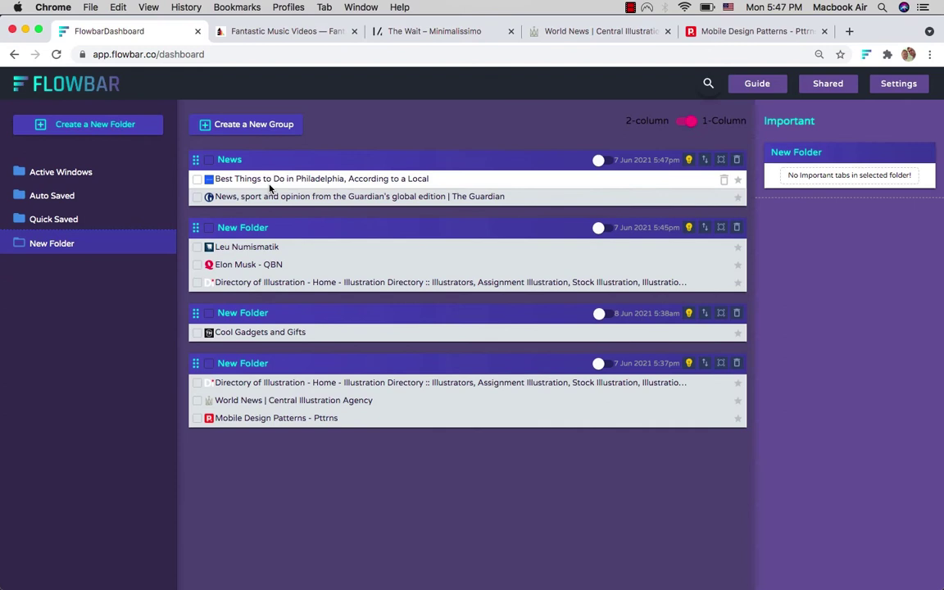
# Share the News group under the title News, open its share link, and return to the dashboard to close the link dialog
pyautogui.click(599, 161)
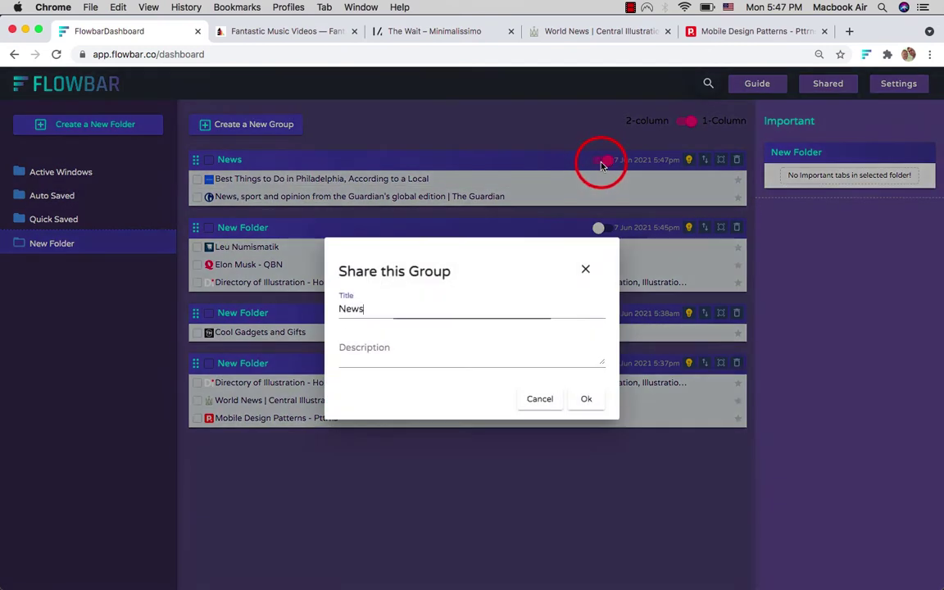
pyautogui.click(586, 400)
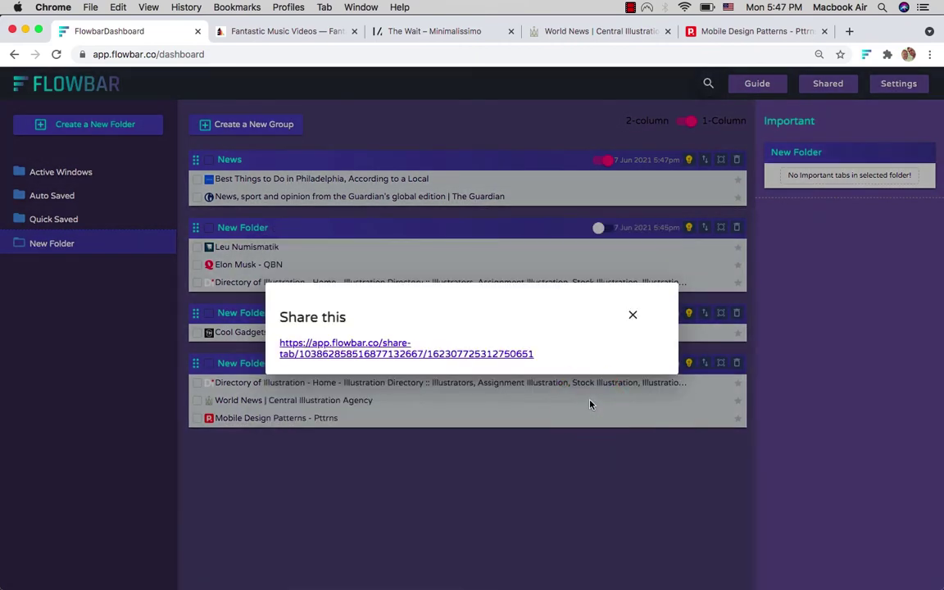
pyautogui.click(385, 354)
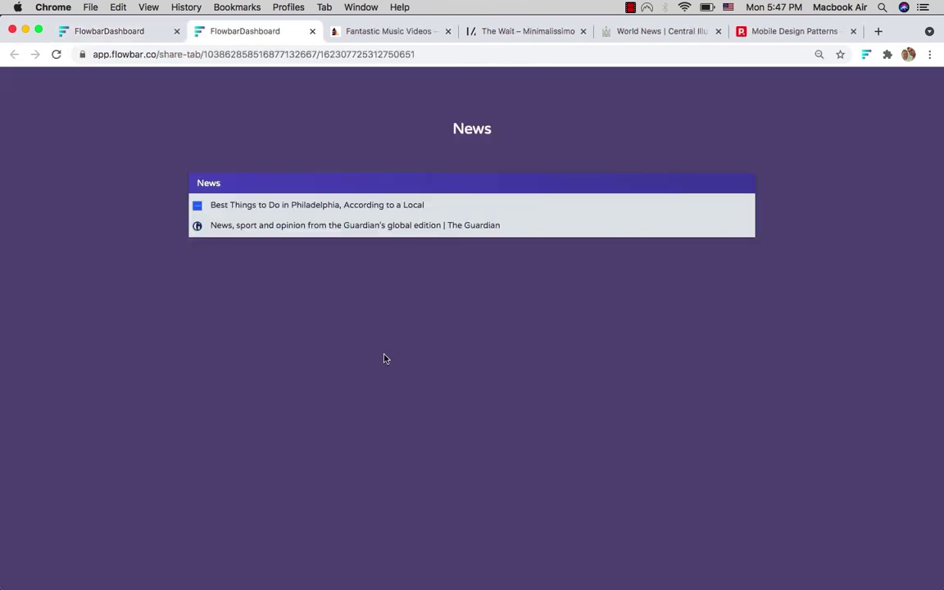
pyautogui.click(127, 31)
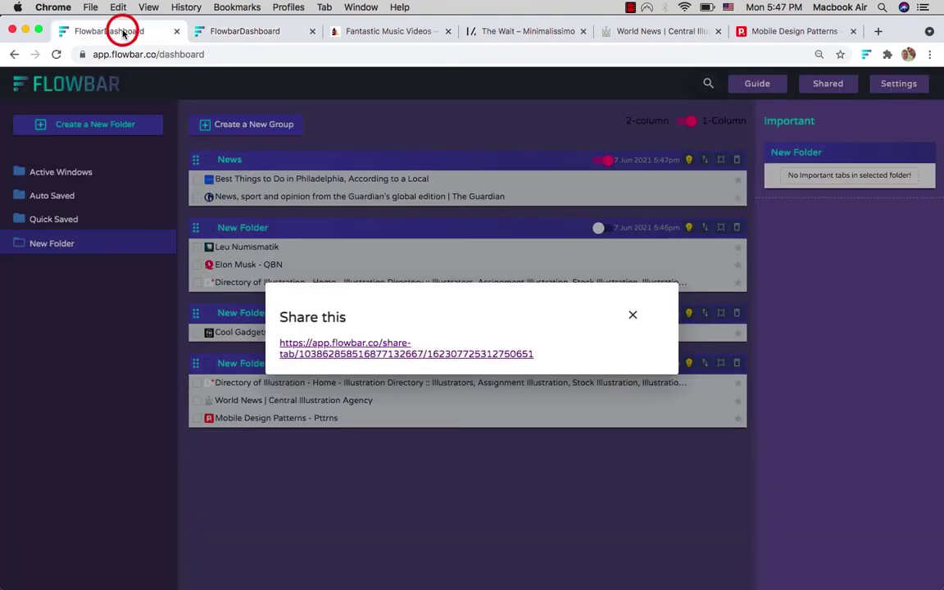
pyautogui.click(633, 317)
# Move the World News | Central Illustration Agency tab into the News group between its two tabs, and check the group's shared page
pyautogui.moveTo(316, 400); pyautogui.dragTo(339, 207)
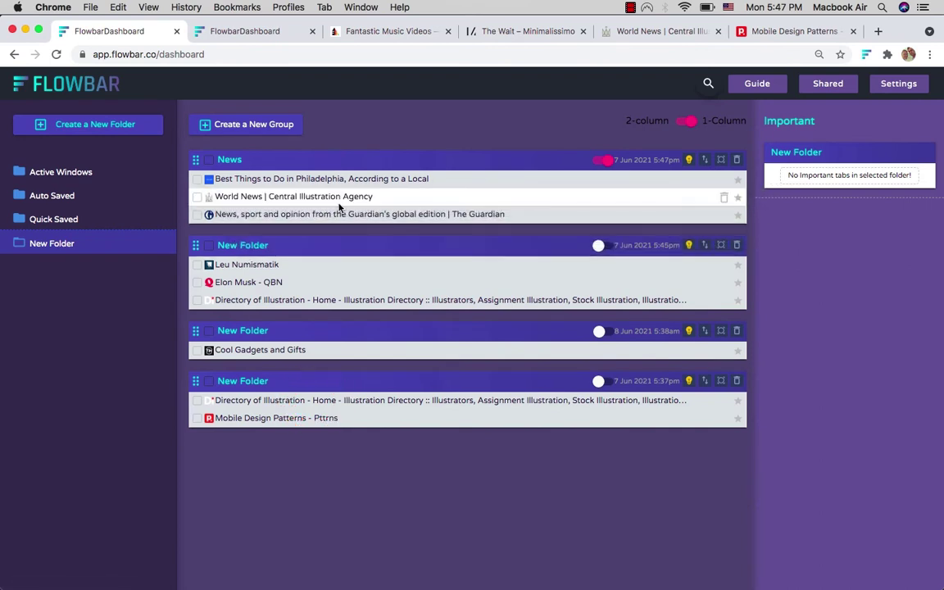
pyautogui.click(262, 33)
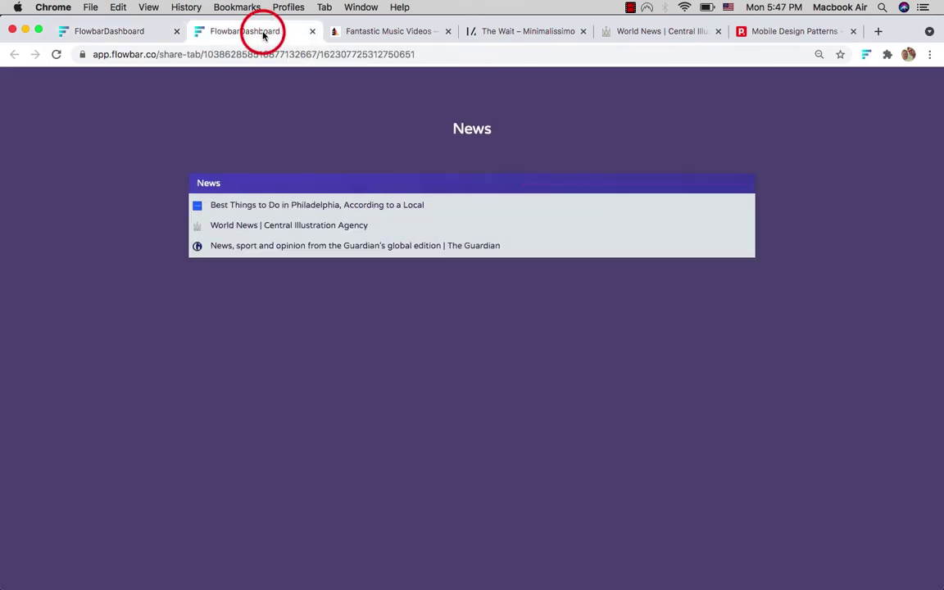
pyautogui.click(127, 32)
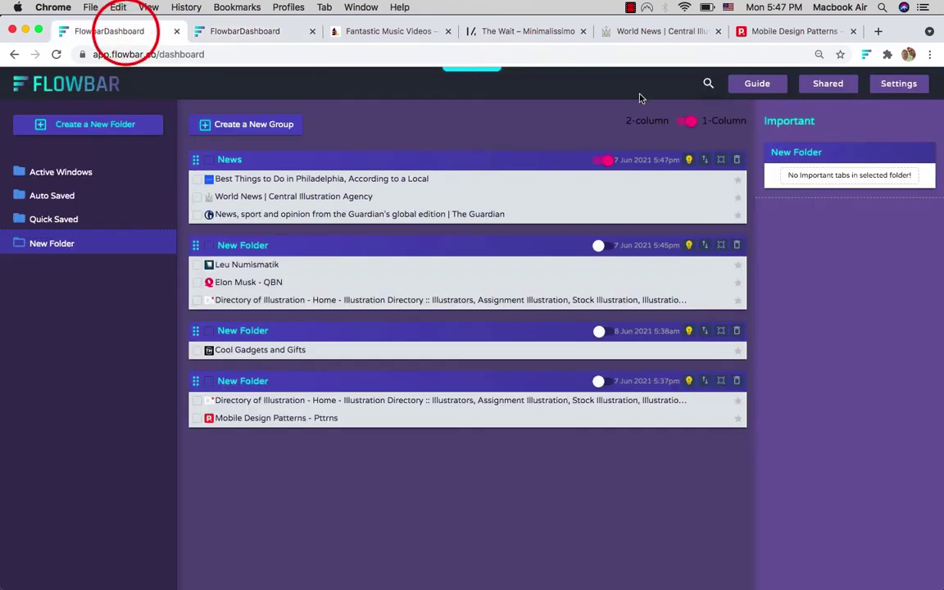
# View the list of shared tabs, open the News entry's shared page from it, and close the list back on the dashboard
pyautogui.click(837, 87)
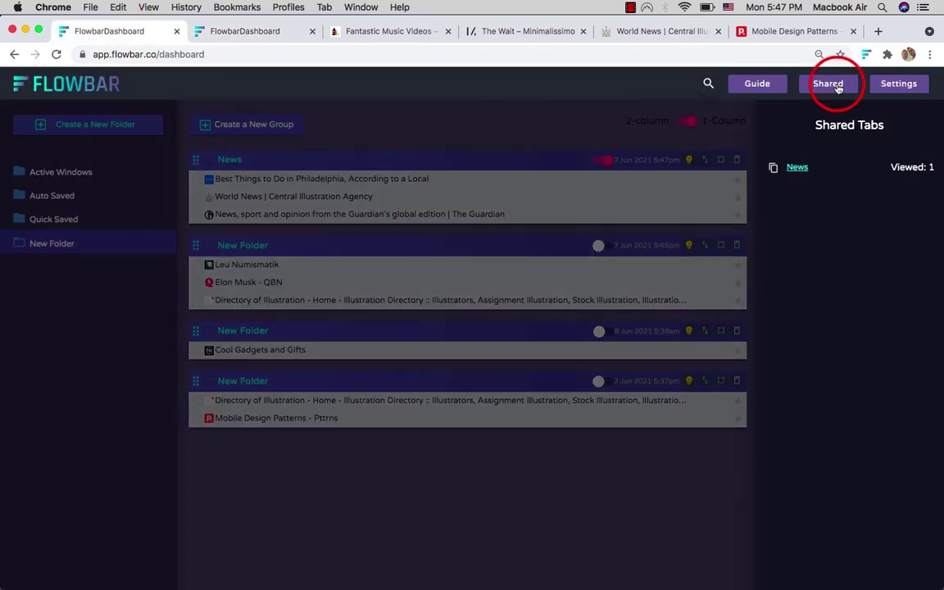
pyautogui.click(794, 169)
pyautogui.click(221, 34)
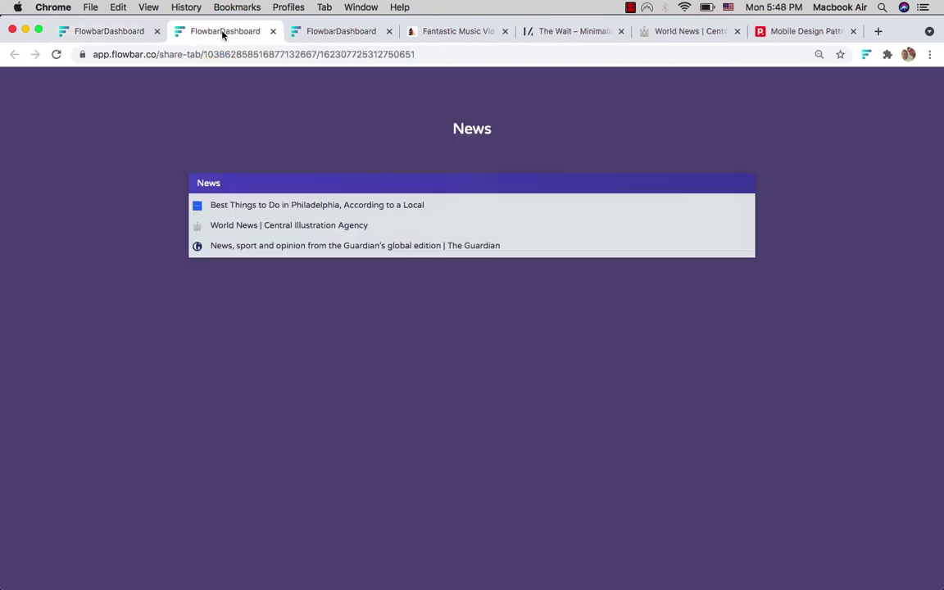
pyautogui.click(113, 34)
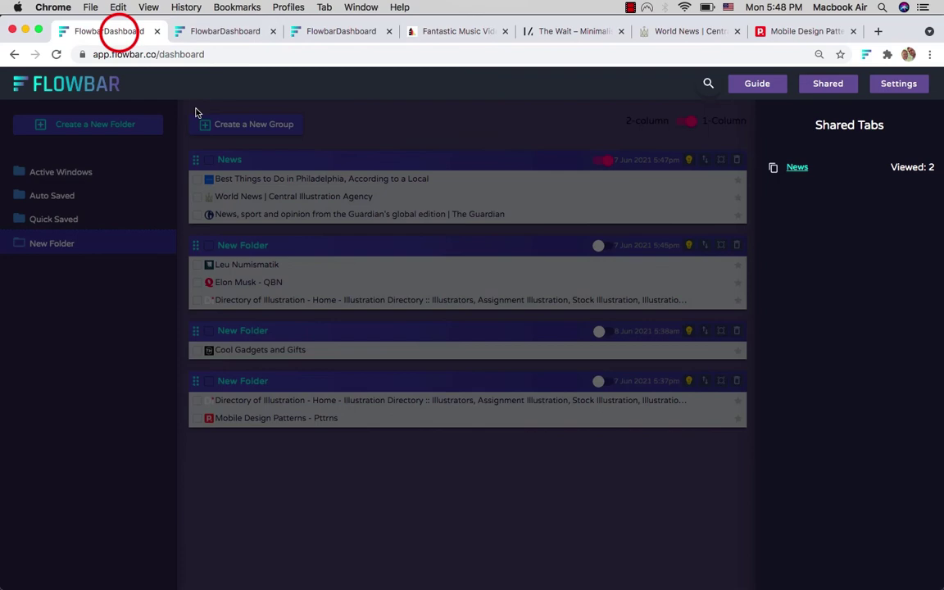
pyautogui.click(612, 137)
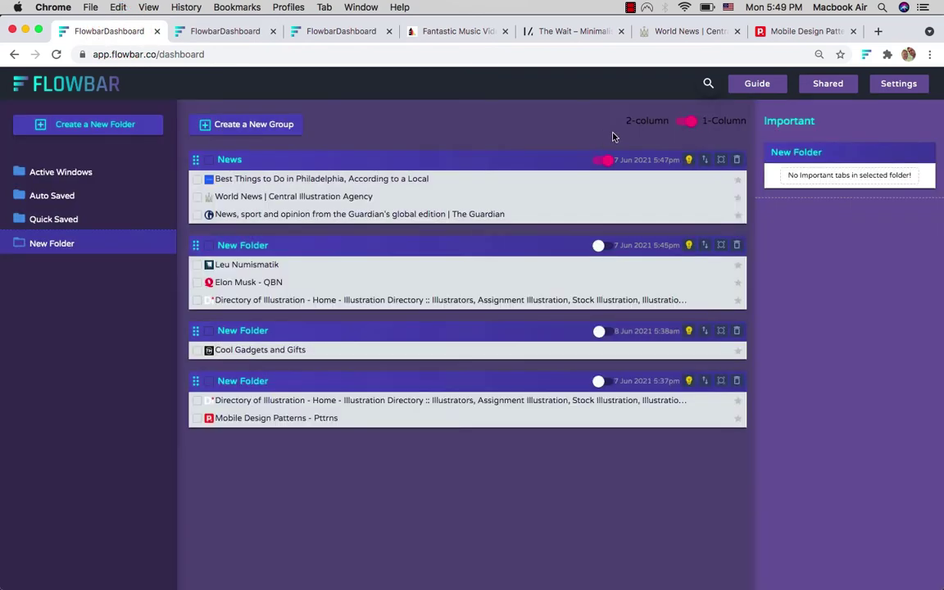
# Add the note "This is a note! You can change it" to the News group and check it on the shared page
pyautogui.click(688, 160)
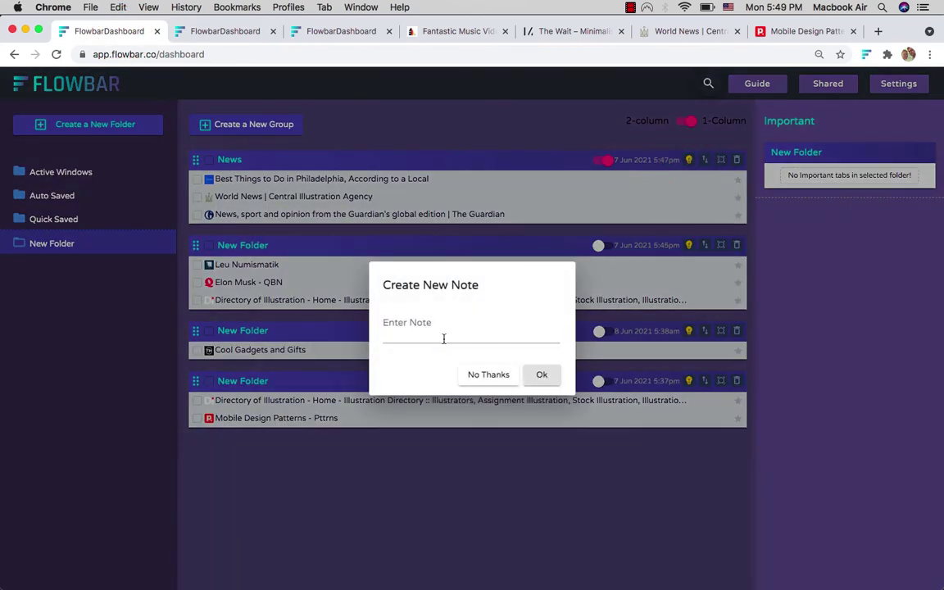
pyautogui.click(444, 339)
pyautogui.write('This is a note!')
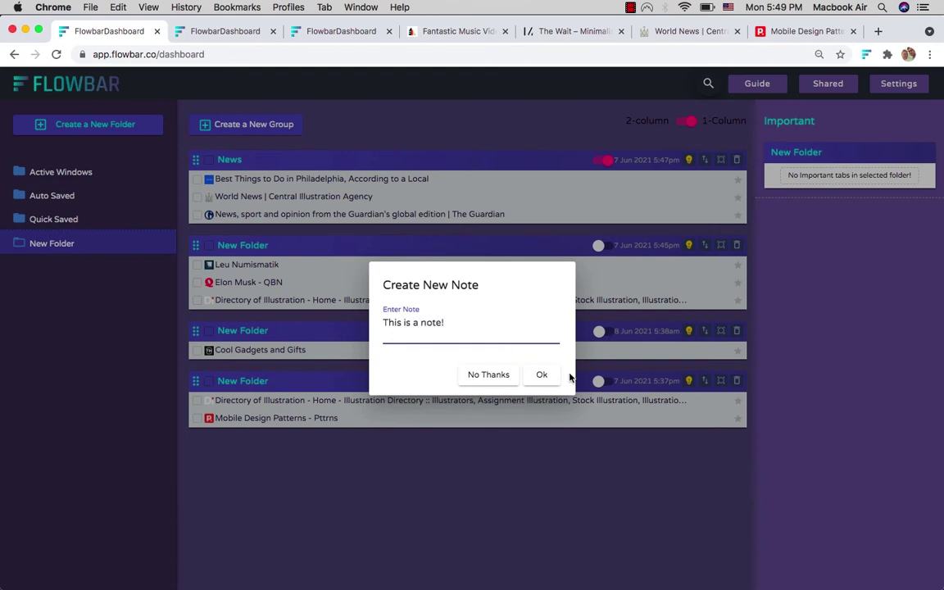
pyautogui.click(541, 374)
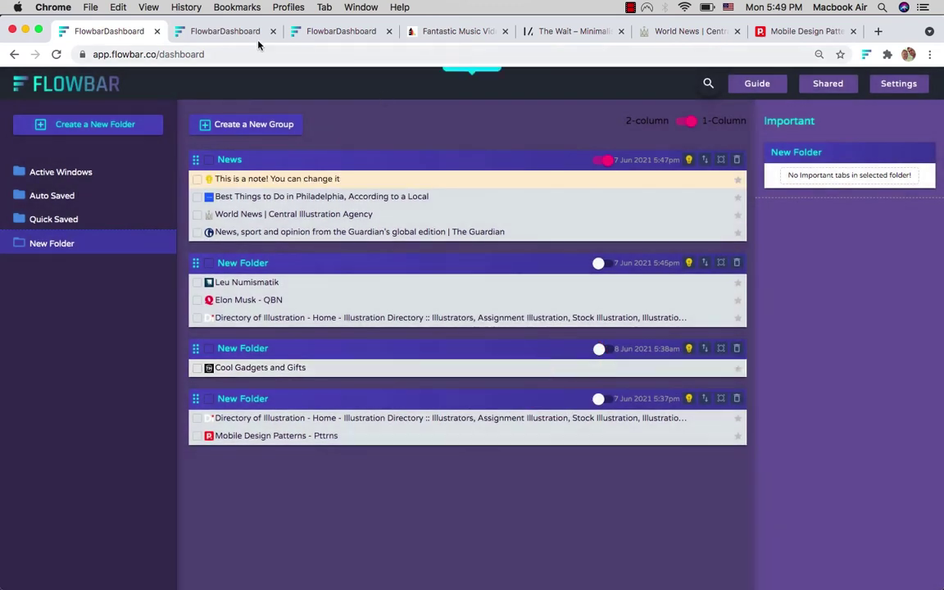
pyautogui.click(232, 32)
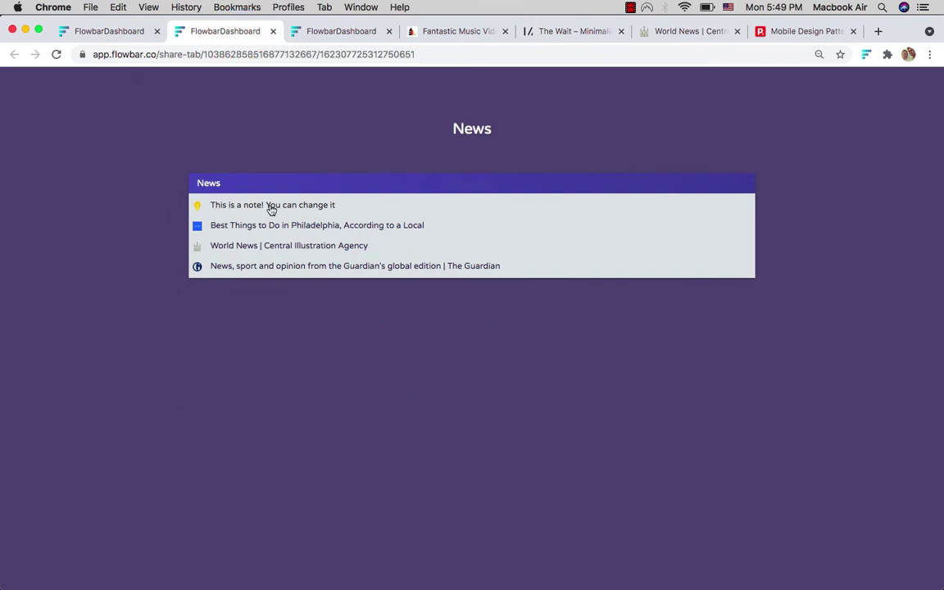
pyautogui.click(112, 33)
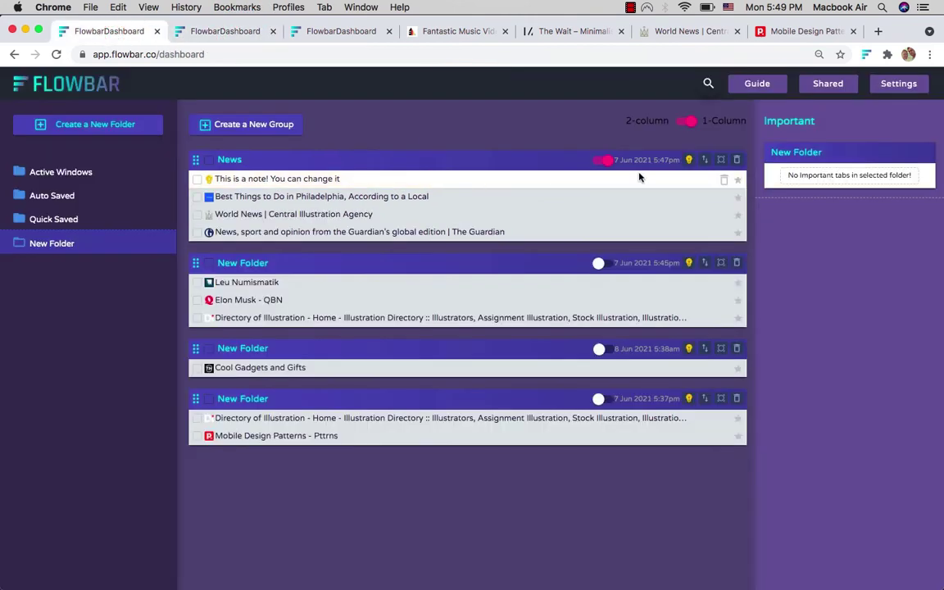
# Mark the note, Best Things to Do in Philadelphia and Elon Musk - QBN as important, and check the Important list from Active Windows and New Folder
pyautogui.click(738, 180)
pyautogui.click(738, 199)
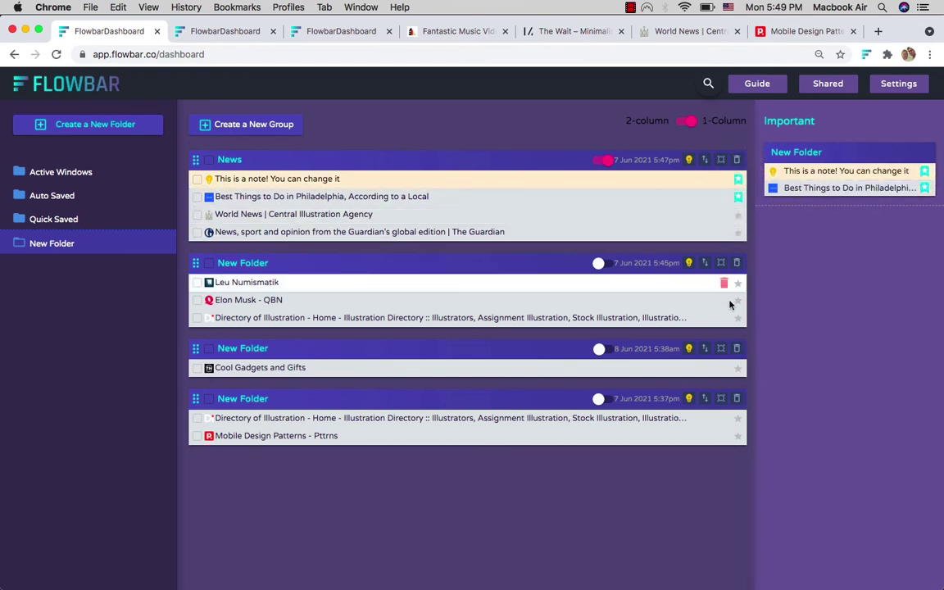
pyautogui.click(738, 303)
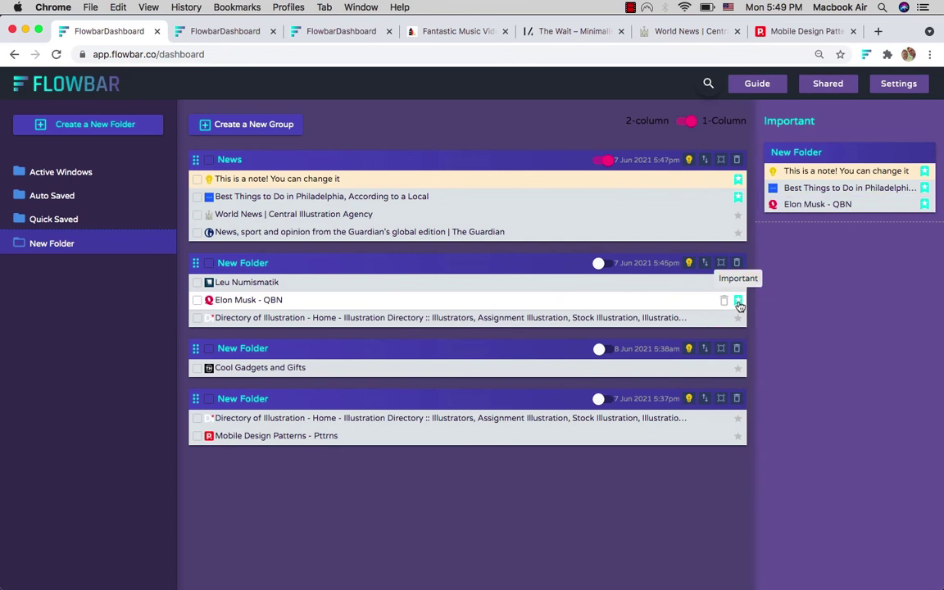
pyautogui.click(66, 174)
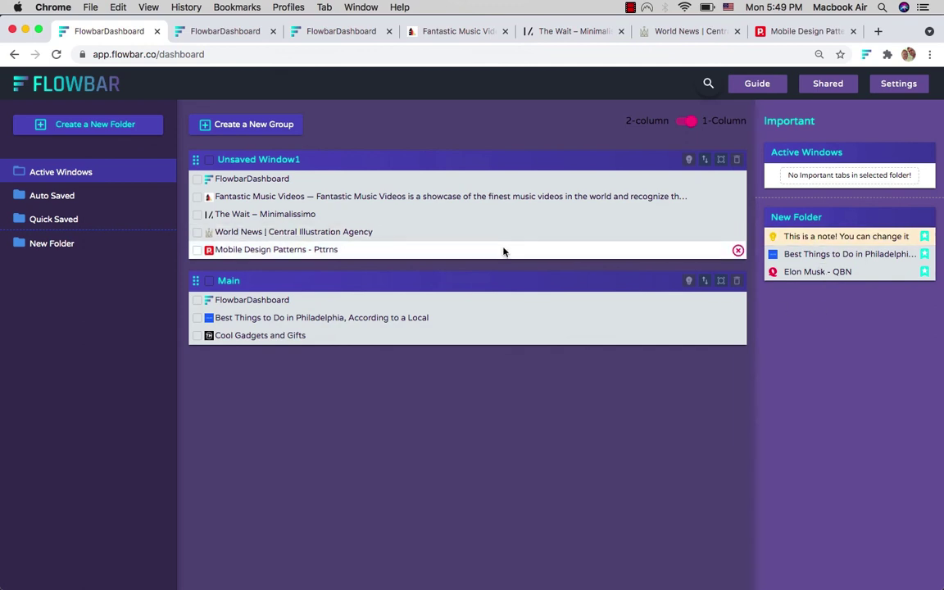
pyautogui.click(84, 244)
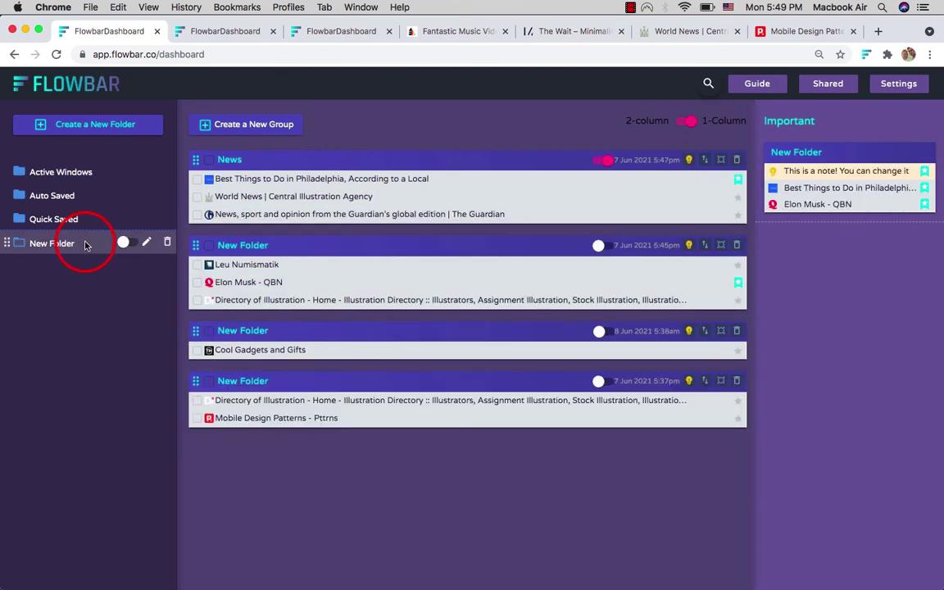